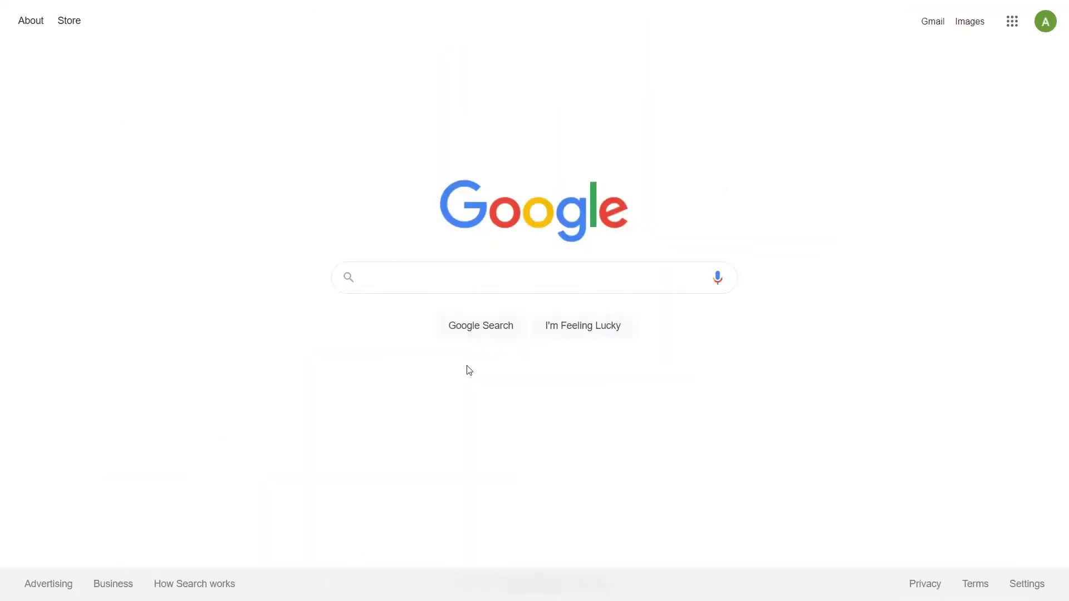
# Search Google for 'SysTools Image Converter'.
pyautogui.write('SysTools Image Converter')
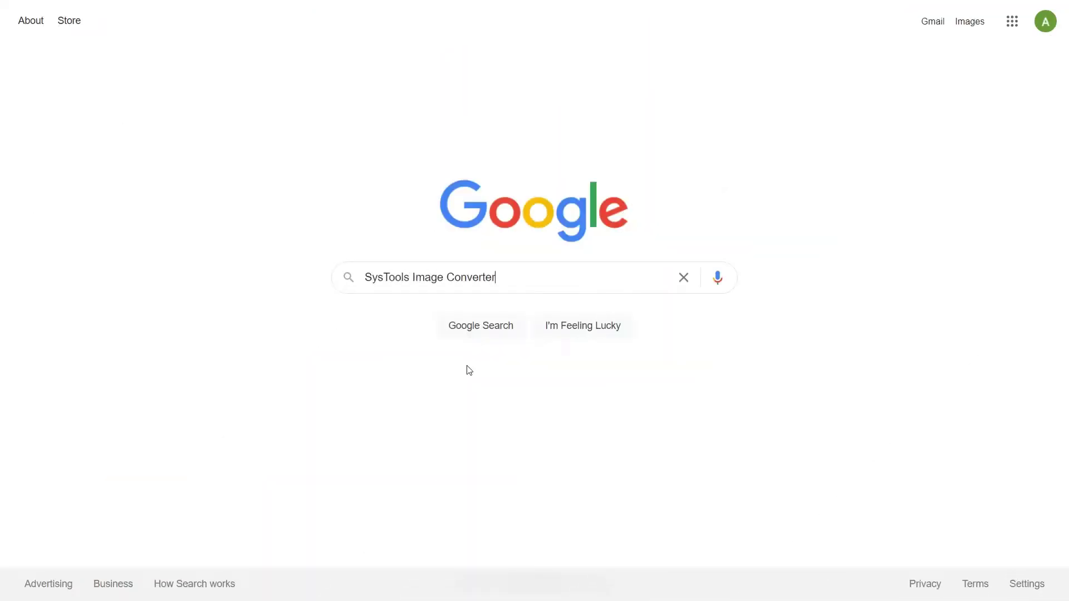
pyautogui.click(478, 328)
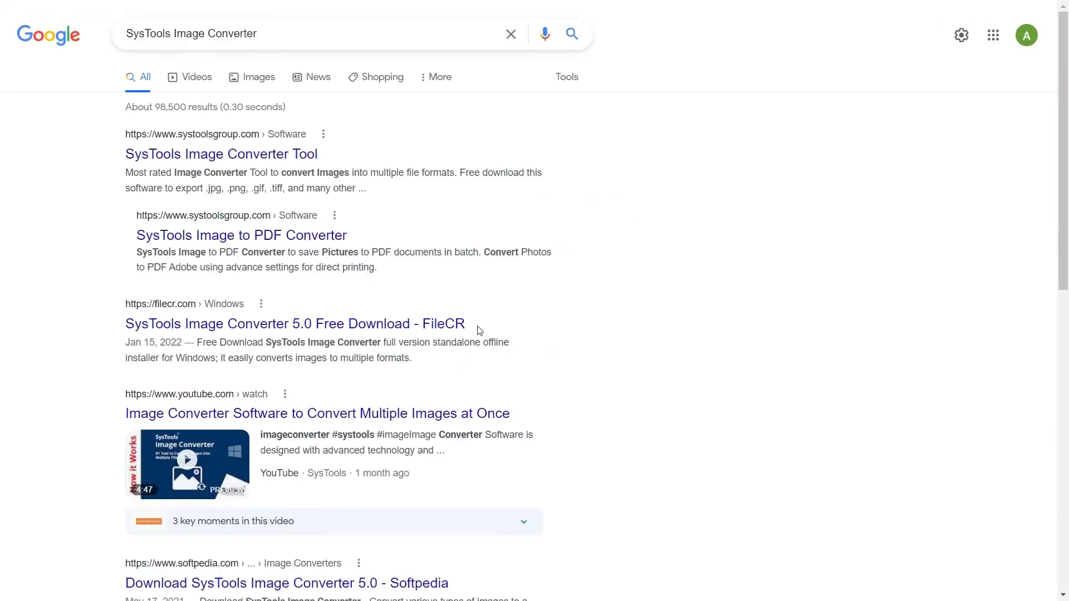
# Download the image converter installer from the SysTools tool page and run image-converter.exe.
pyautogui.click(155, 160)
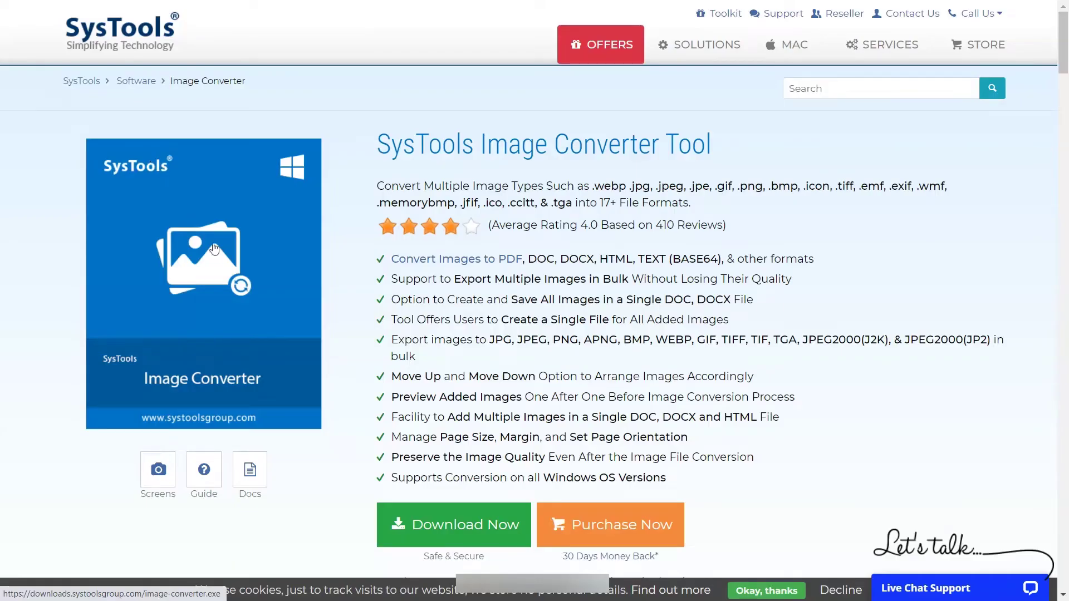
pyautogui.click(456, 532)
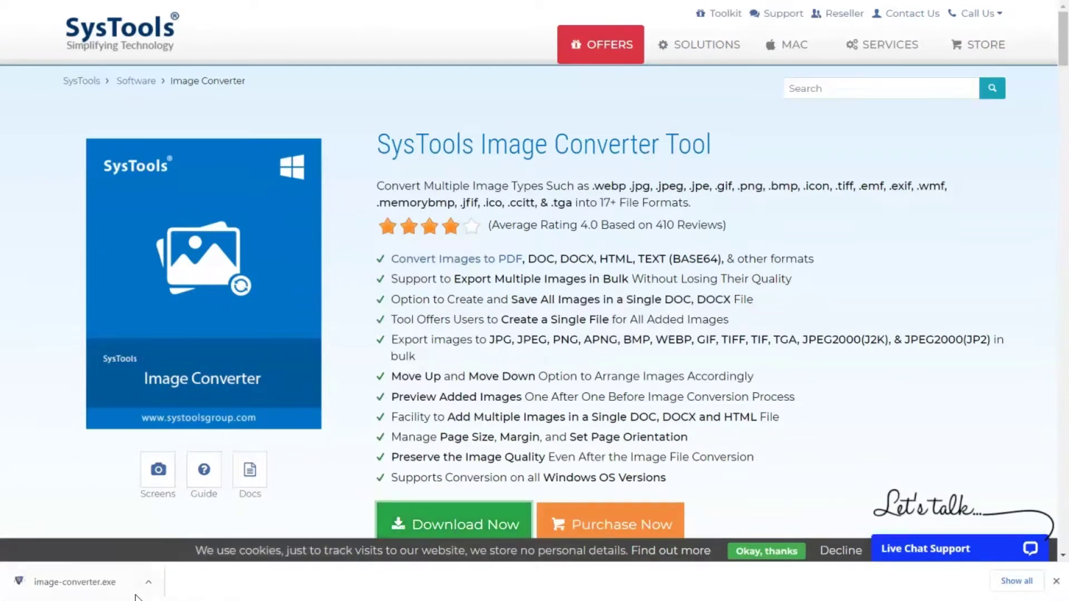
pyautogui.click(83, 586)
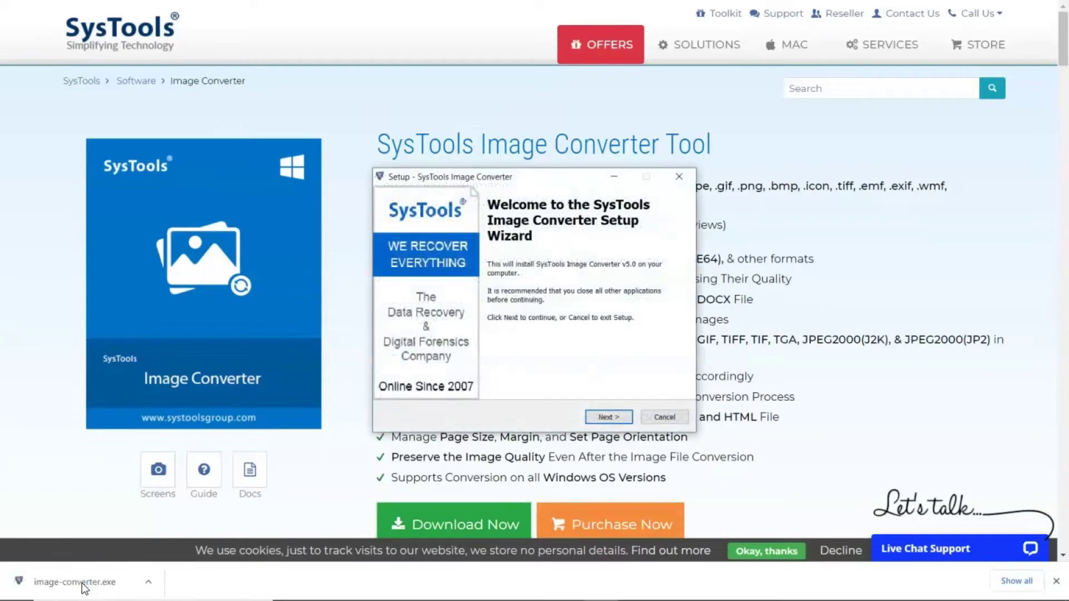
# Install SysTools Image Converter v5.0 with the licence accepted and default location, then launch it.
pyautogui.click(609, 417)
pyautogui.click(428, 375)
pyautogui.click(609, 418)
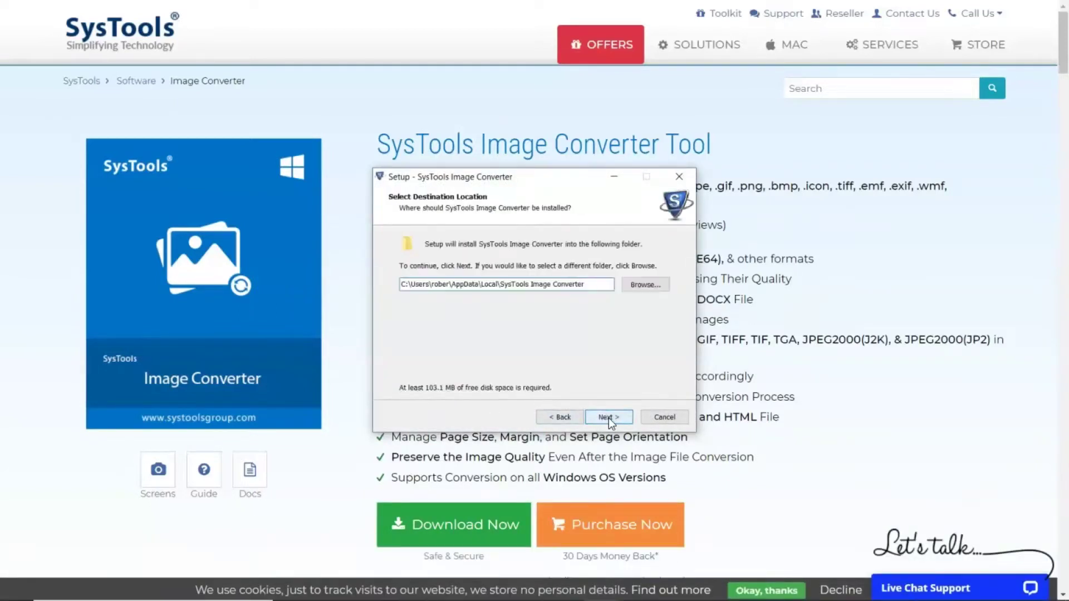
pyautogui.click(609, 418)
pyautogui.click(609, 418)
pyautogui.click(609, 418)
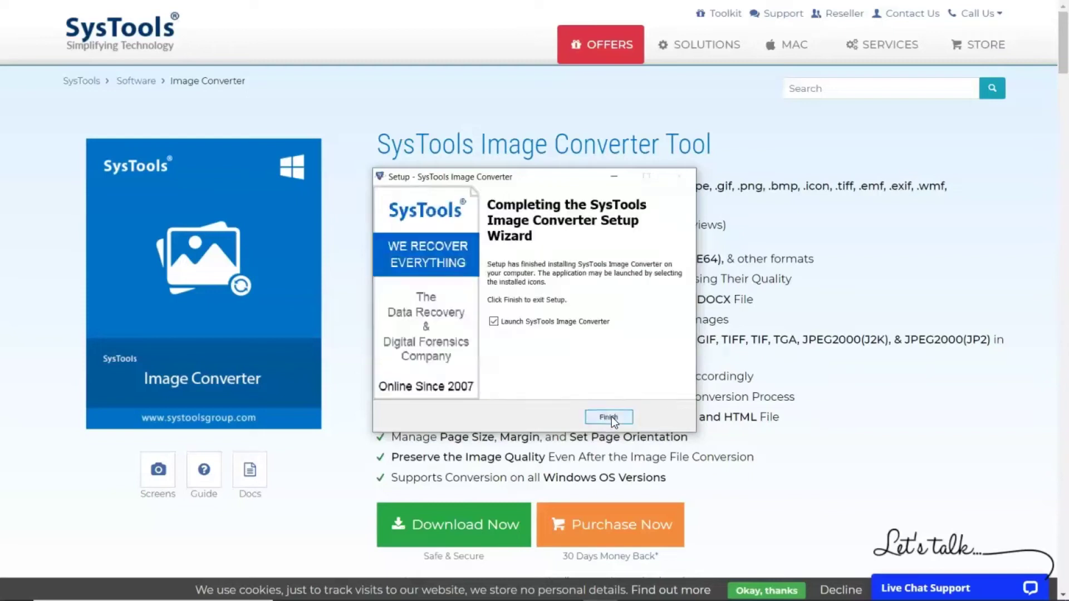
pyautogui.click(610, 417)
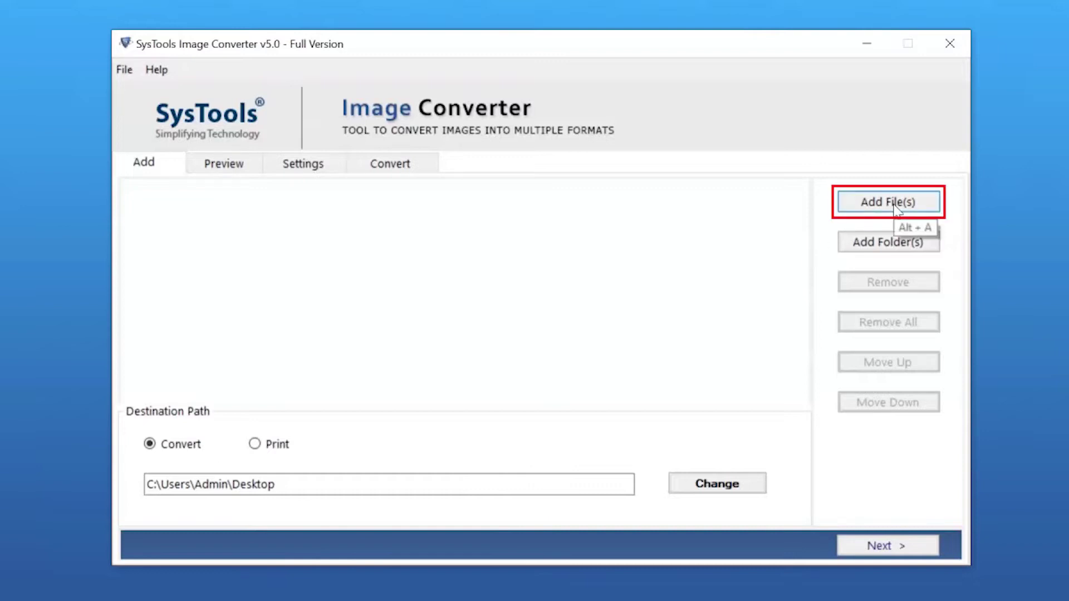
# Add the Images folder so its .webp files are queued for conversion.
pyautogui.click(889, 246)
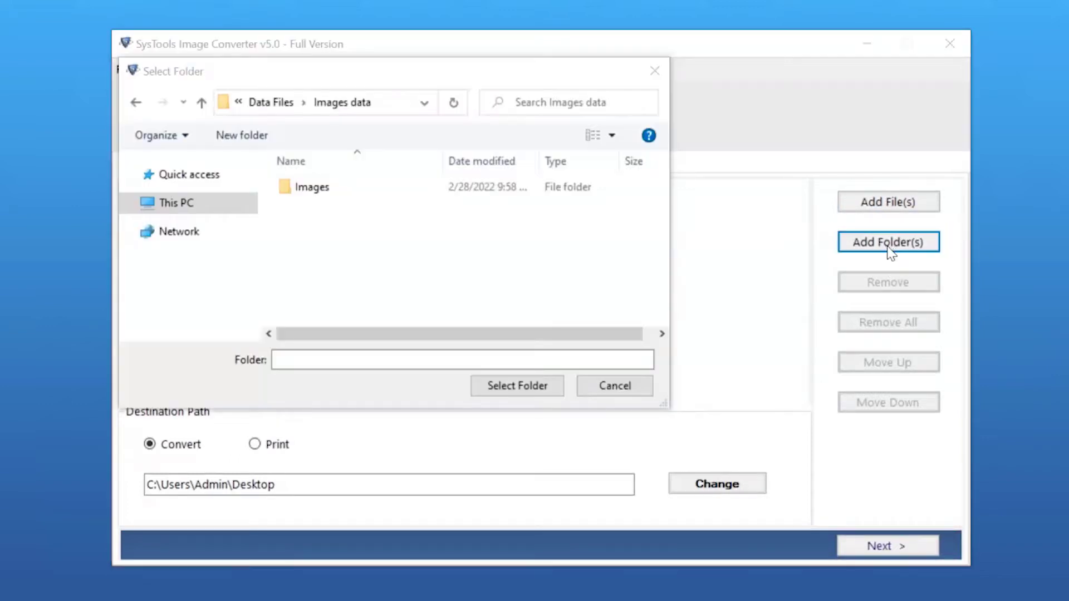
pyautogui.click(305, 192)
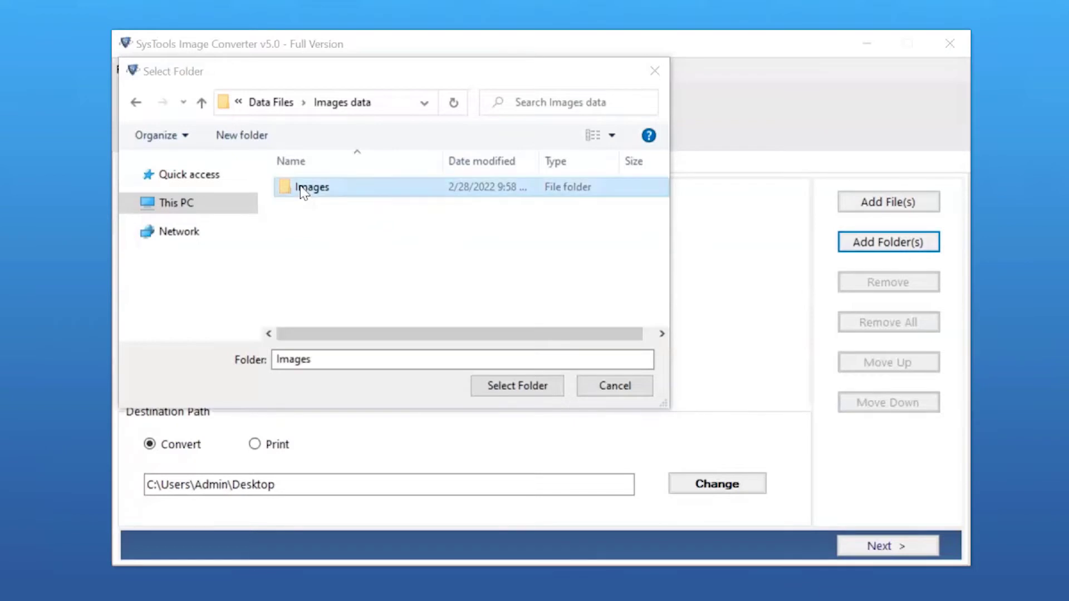
pyautogui.click(525, 393)
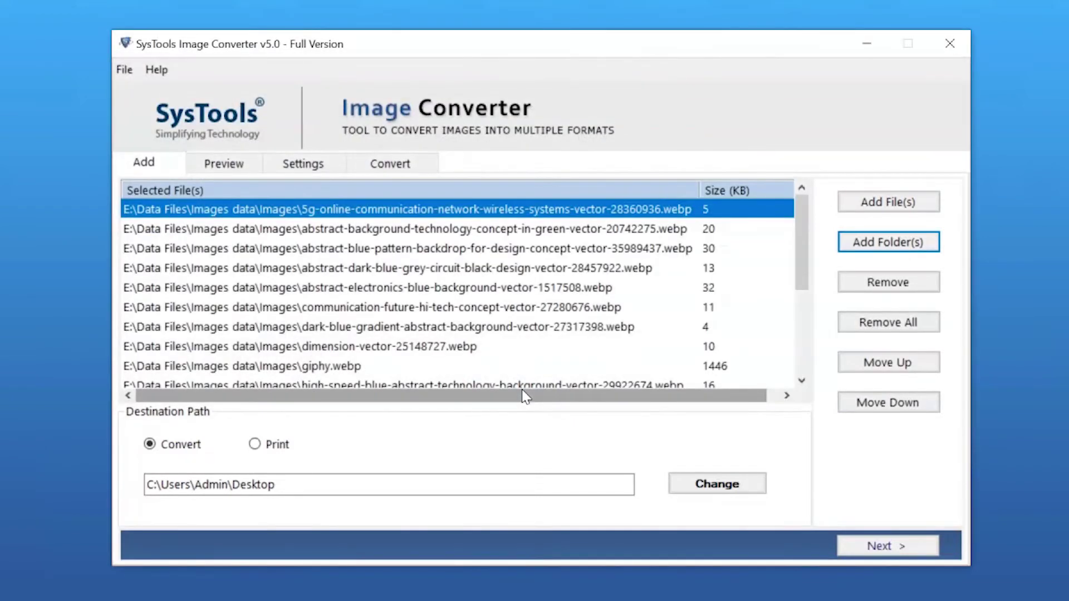
# Remove the top three files and move the dark-blue-grey circuit image down to row 4.
pyautogui.click(902, 290)
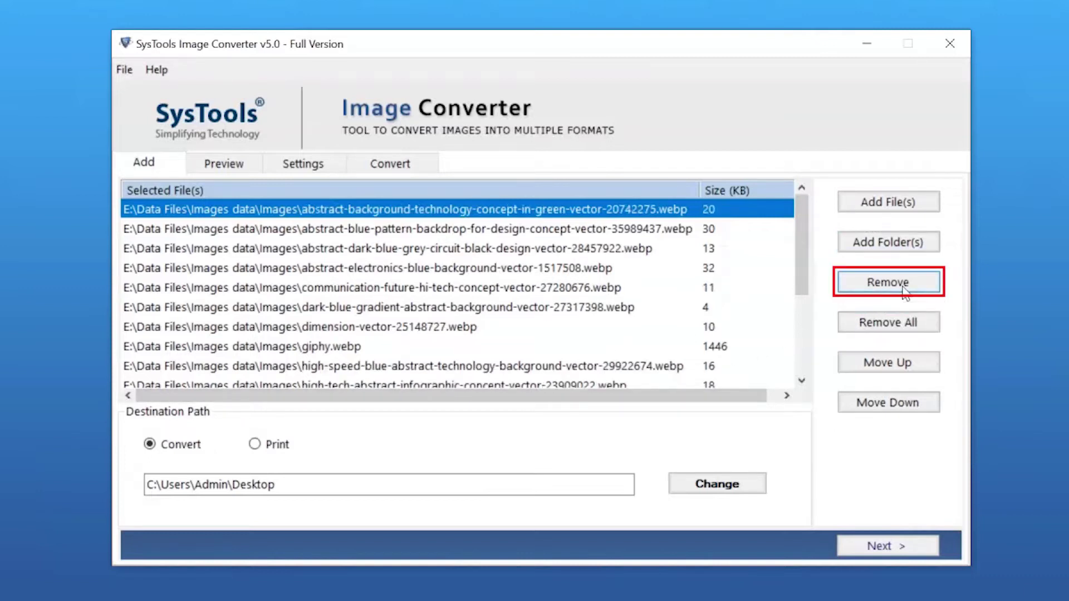
pyautogui.click(903, 290)
pyautogui.click(903, 291)
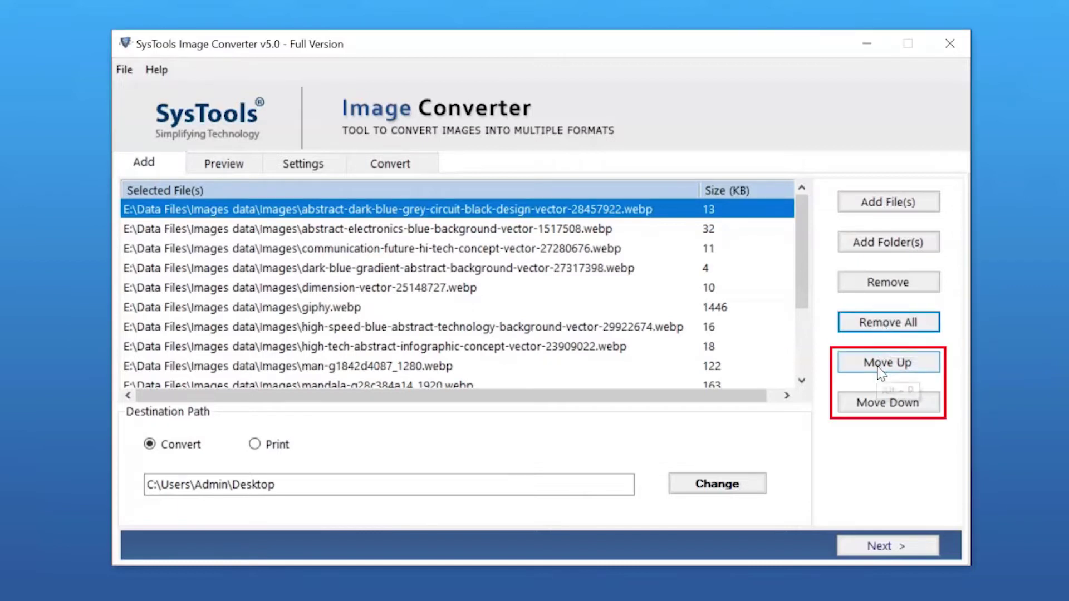
pyautogui.click(872, 409)
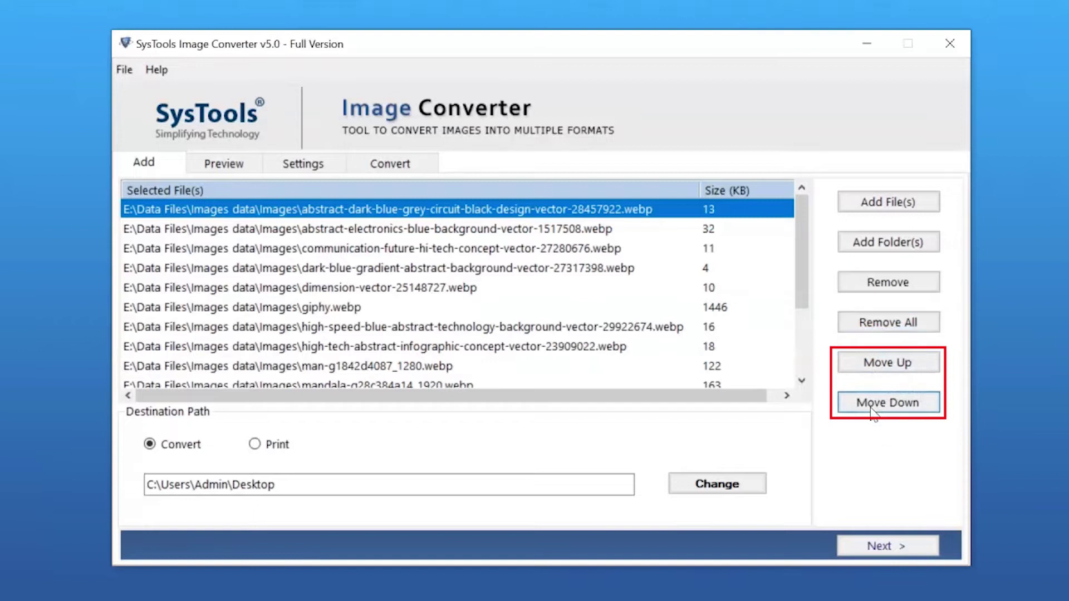
pyautogui.click(872, 410)
pyautogui.click(872, 410)
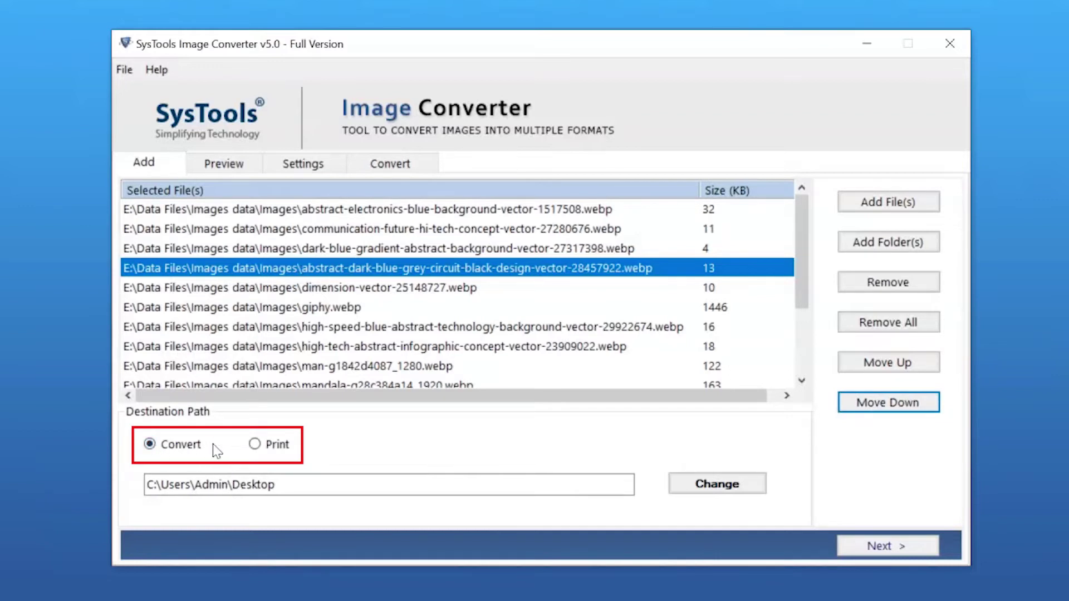
# Keep Convert as the output mode and set the destination to Desktop\Converted Data Files.
pyautogui.click(257, 445)
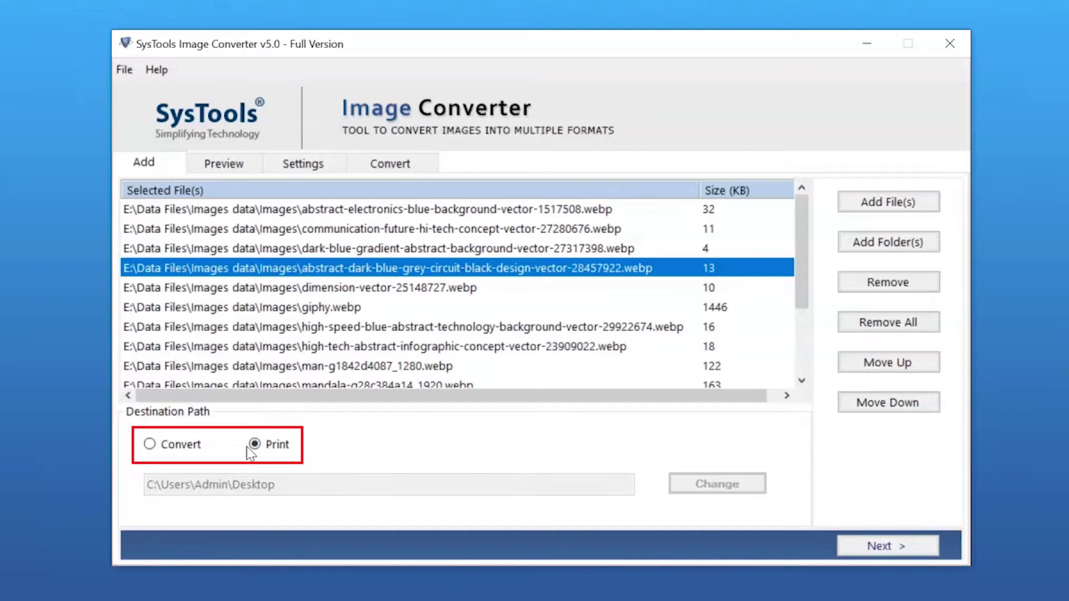
pyautogui.click(150, 445)
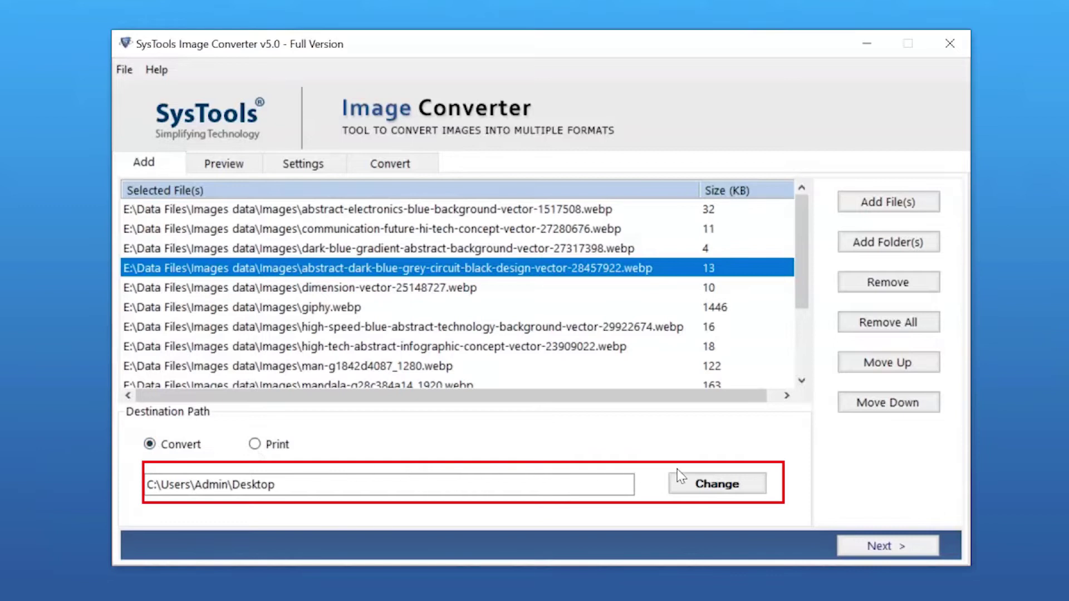
pyautogui.click(733, 491)
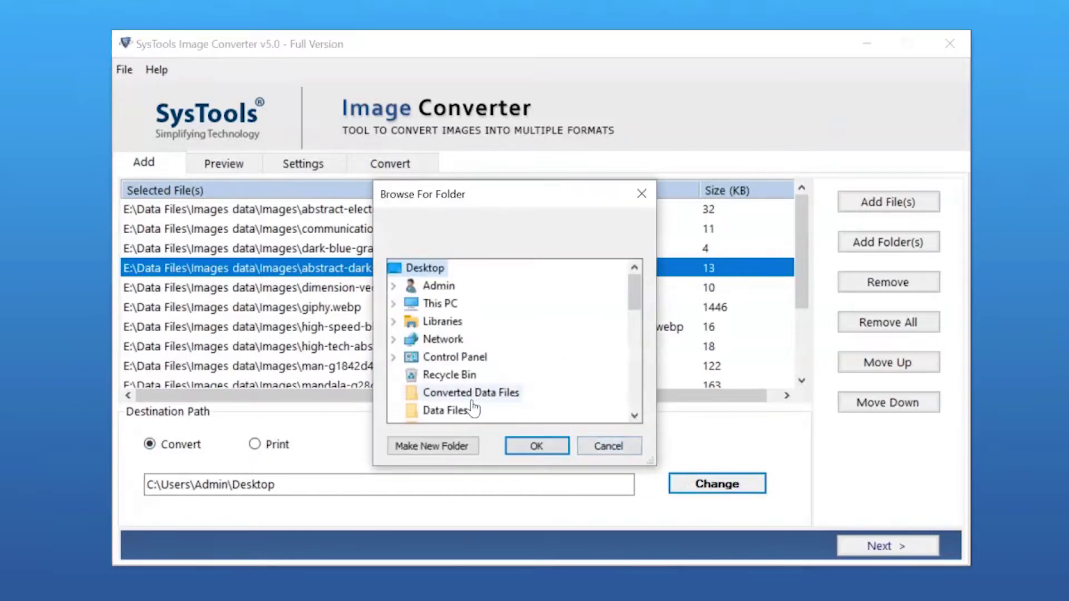
pyautogui.click(451, 396)
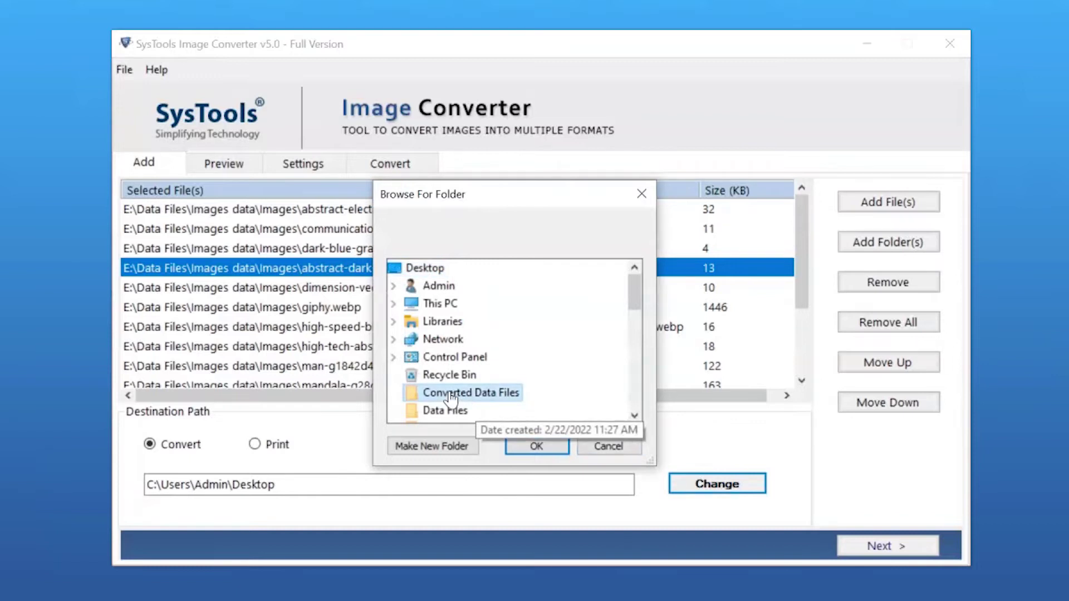
pyautogui.click(551, 449)
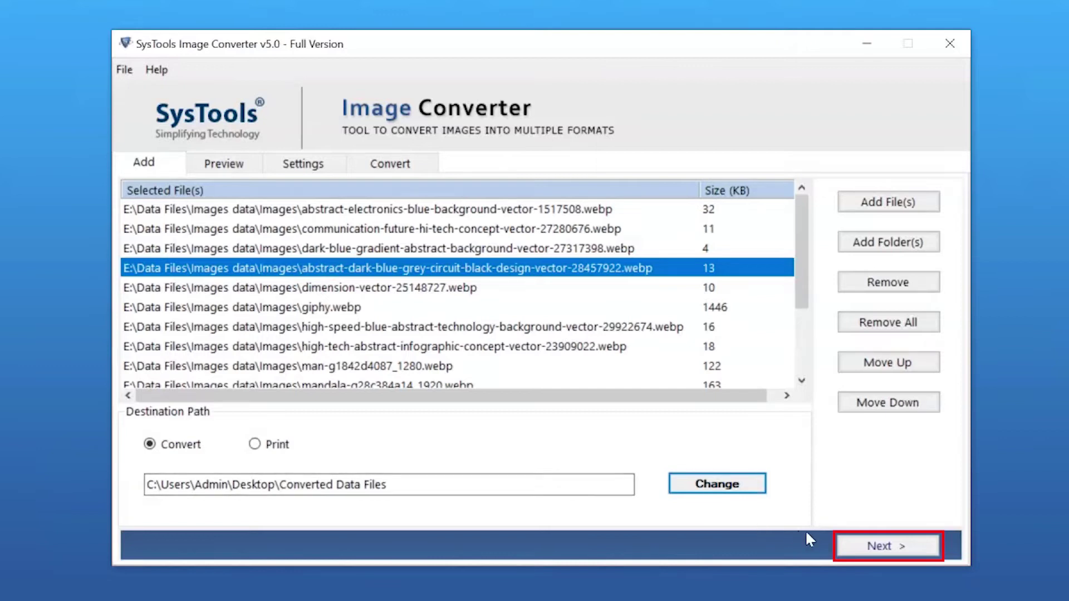
# Preview the queued images through to 15/15, then move on to the export settings.
pyautogui.click(886, 548)
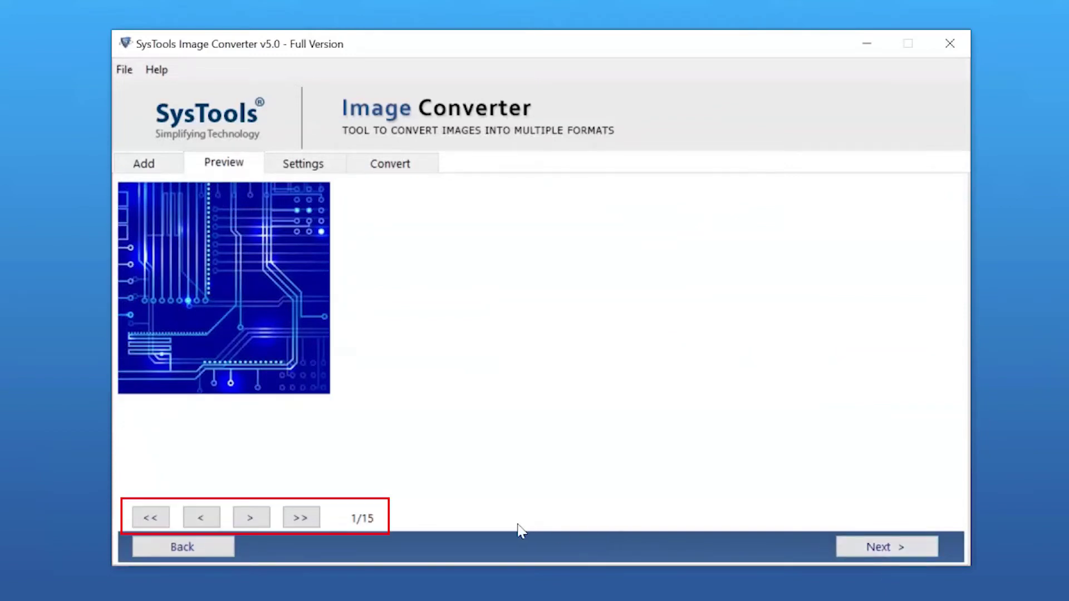
pyautogui.click(300, 518)
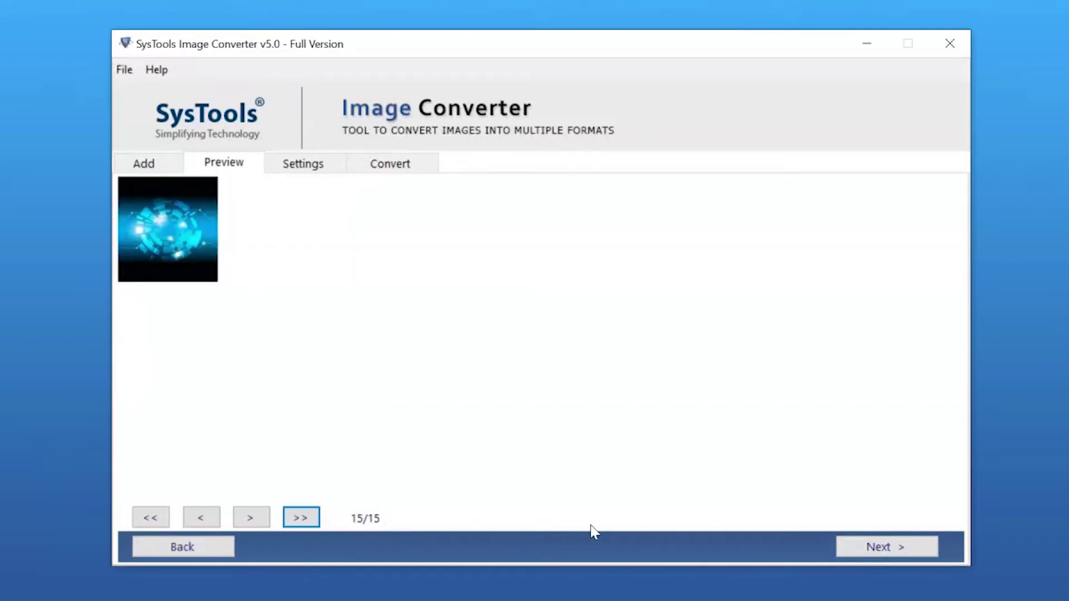
pyautogui.click(878, 549)
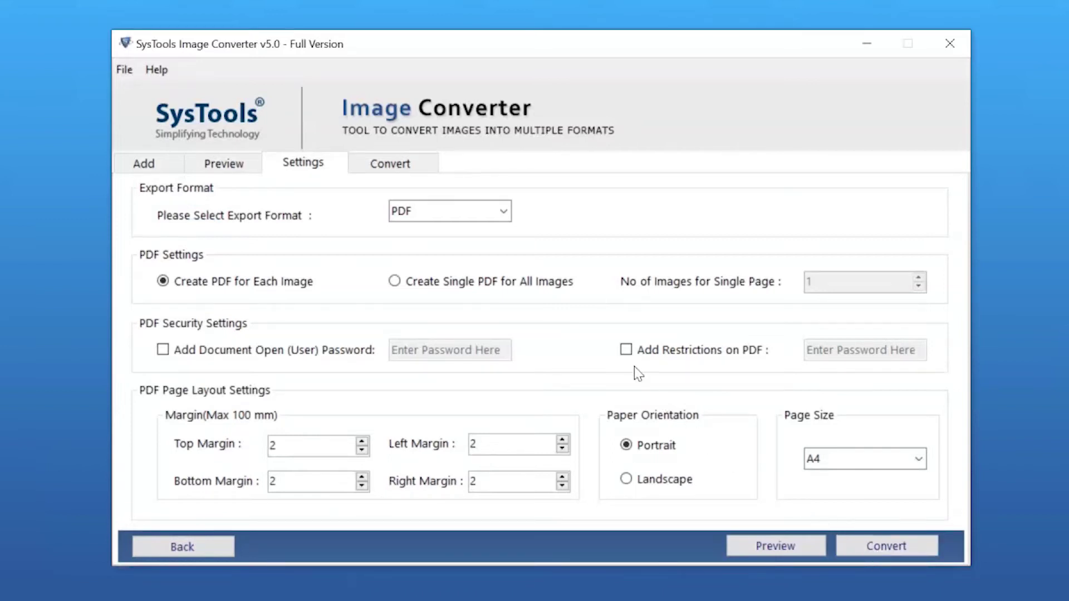
# Choose GIF as the export format, leaving Resize Image unchecked.
pyautogui.click(504, 212)
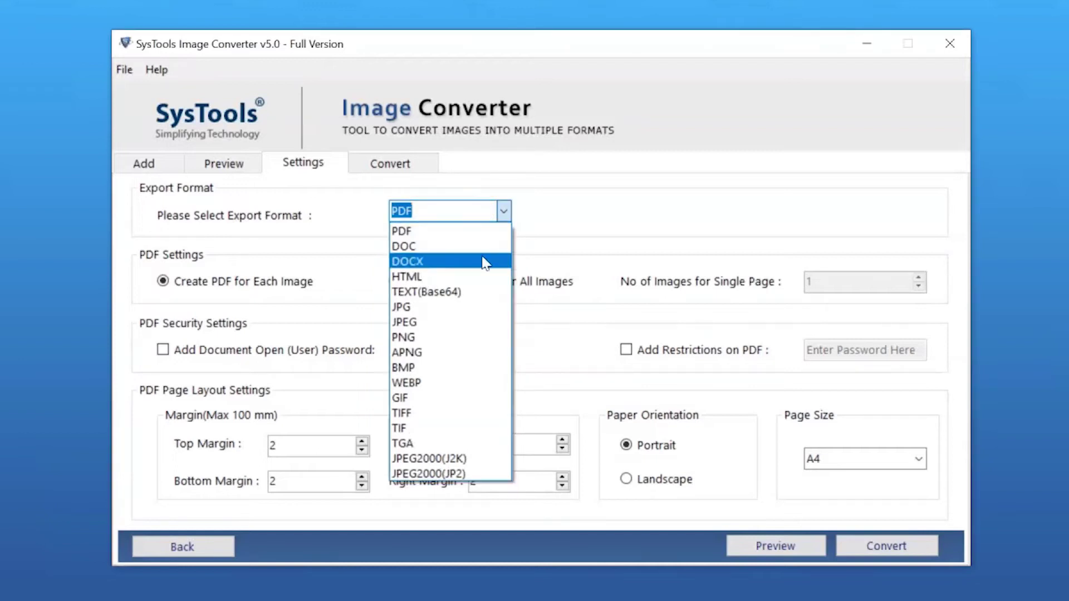
pyautogui.click(409, 404)
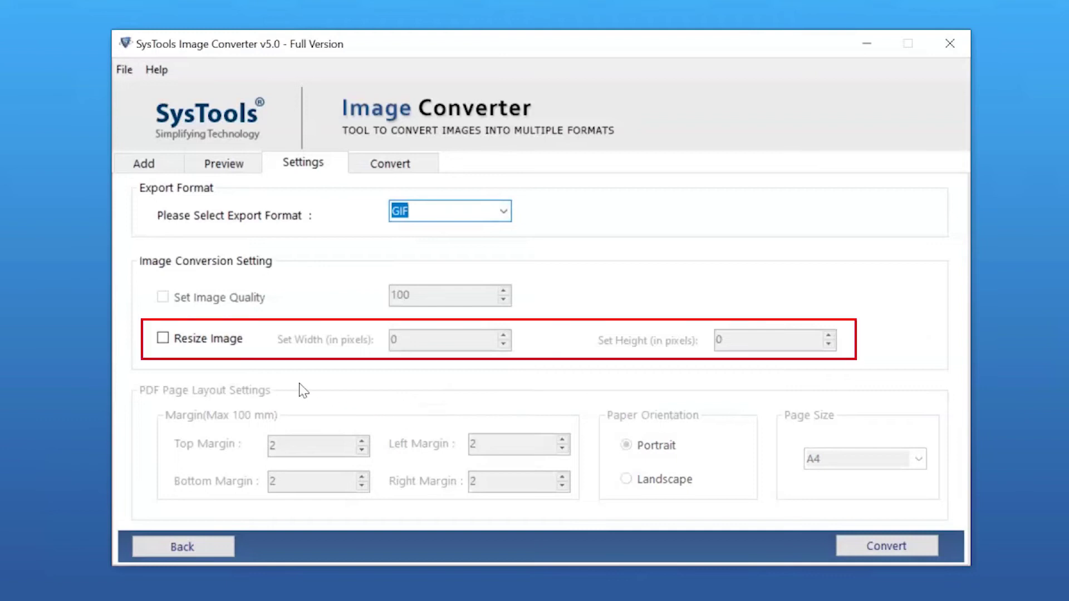
pyautogui.click(162, 338)
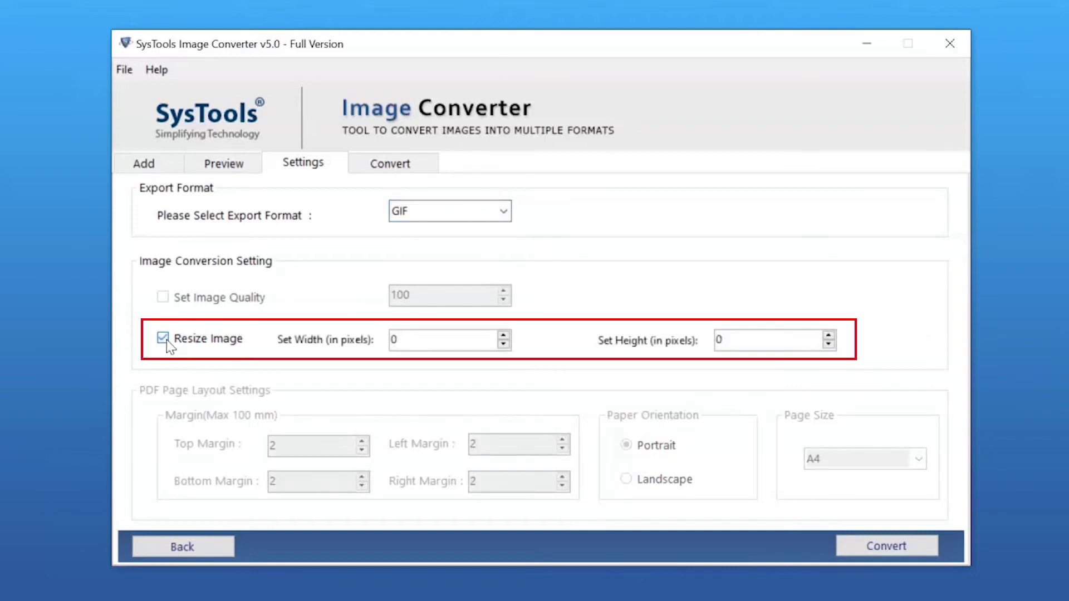
pyautogui.click(163, 338)
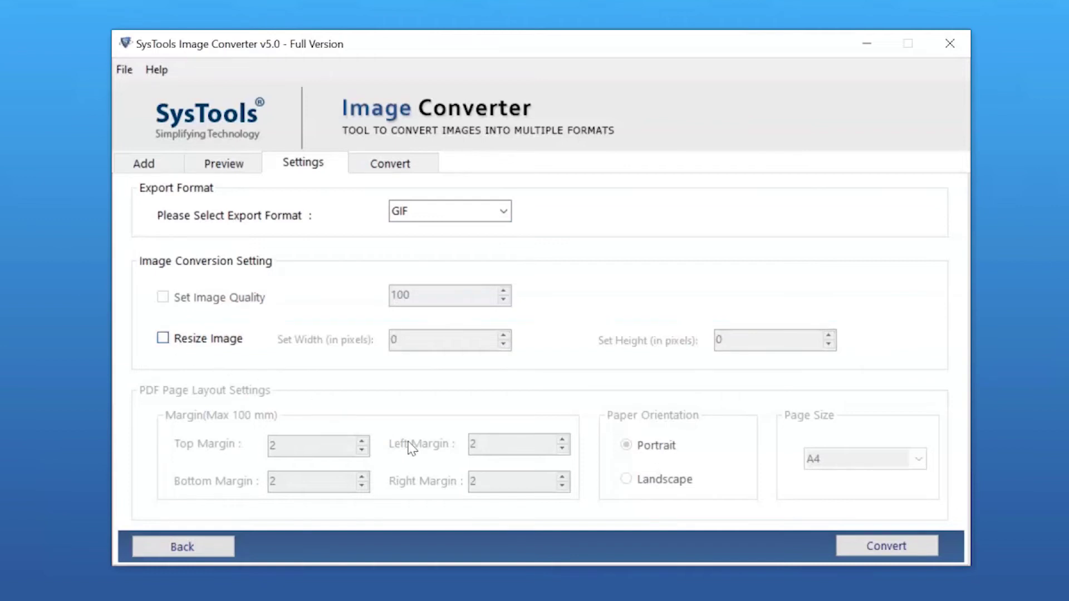
# Convert the 15 images to GIF and dismiss the success message.
pyautogui.click(886, 547)
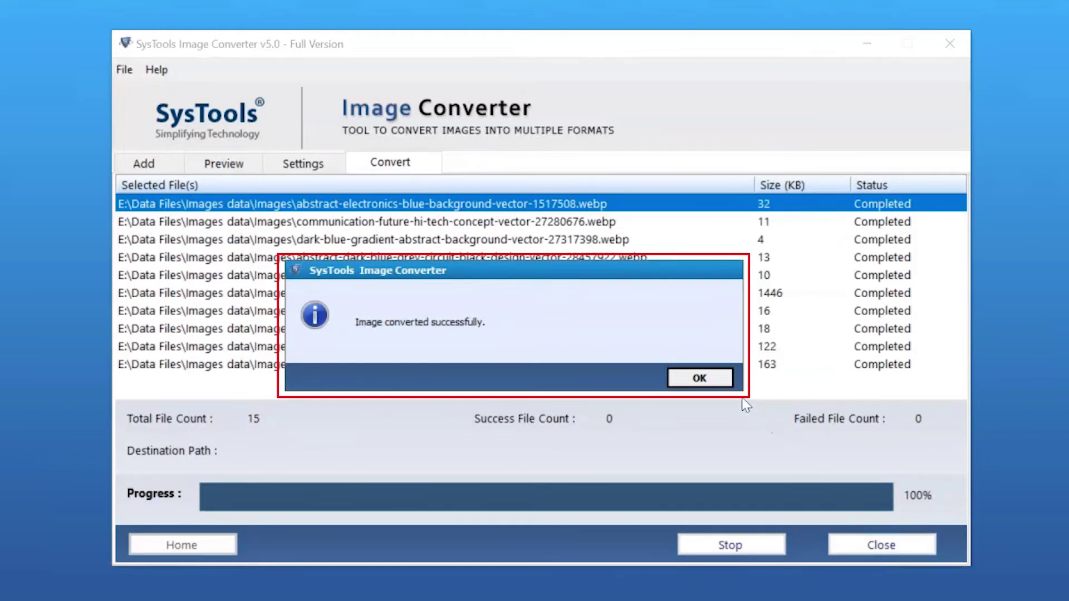
pyautogui.click(700, 378)
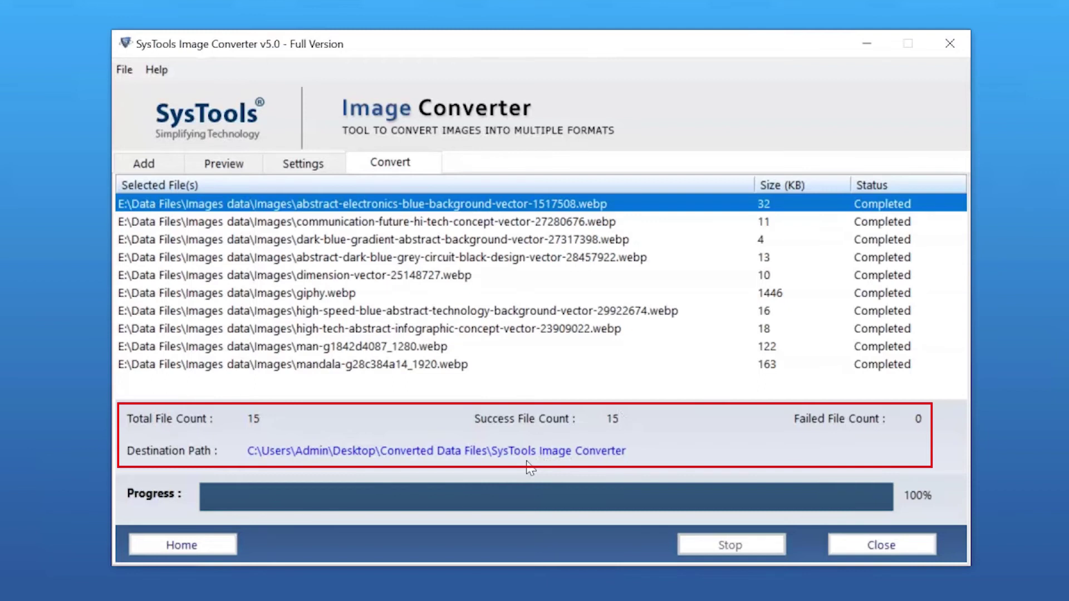
# Open the Converted Data Files\SysTools Image Converter output folder via the report's destination link.
pyautogui.click(516, 454)
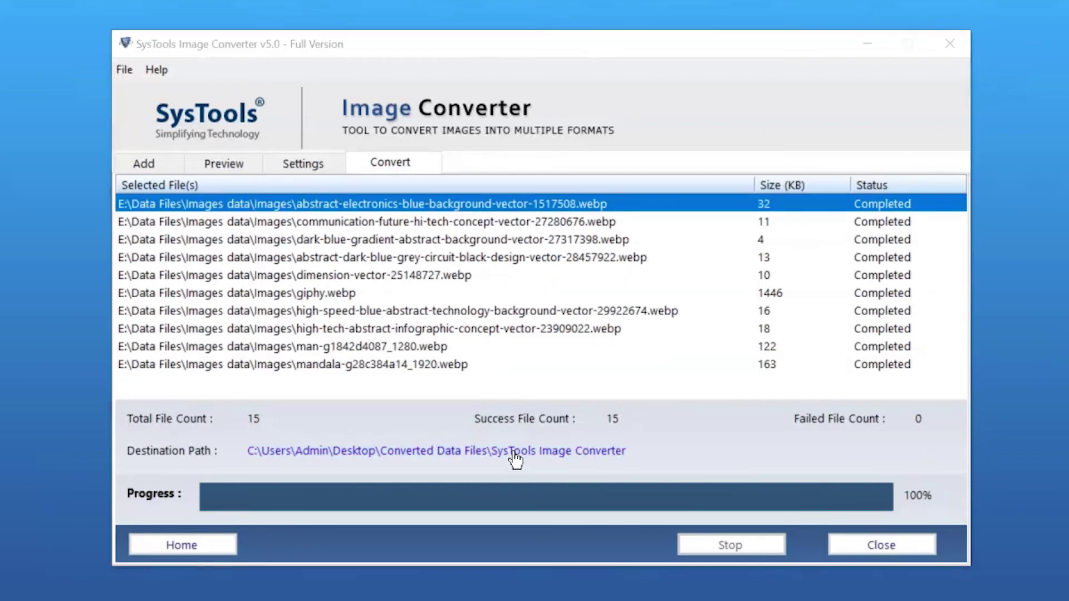